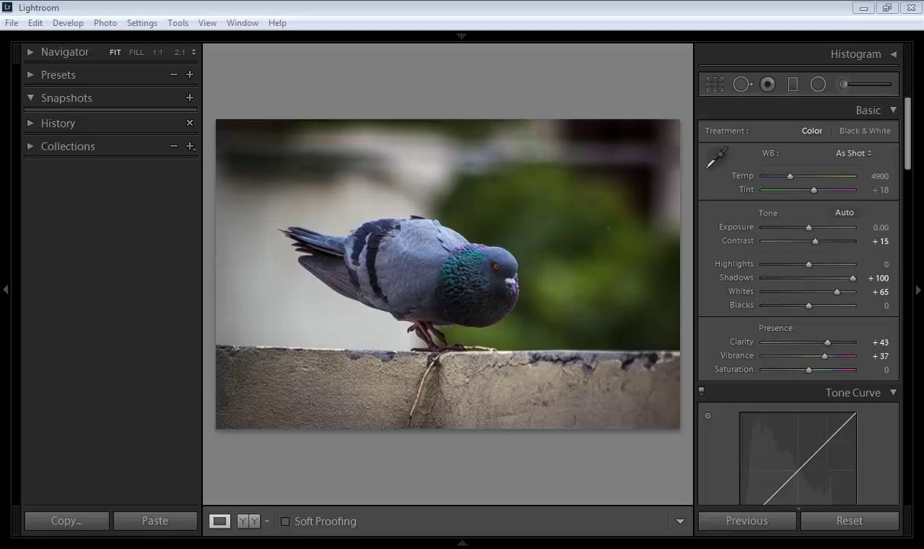
- Reset the basic tone adjustments, then set Shadows to +100 and Whites to +60
left_click(841, 531)
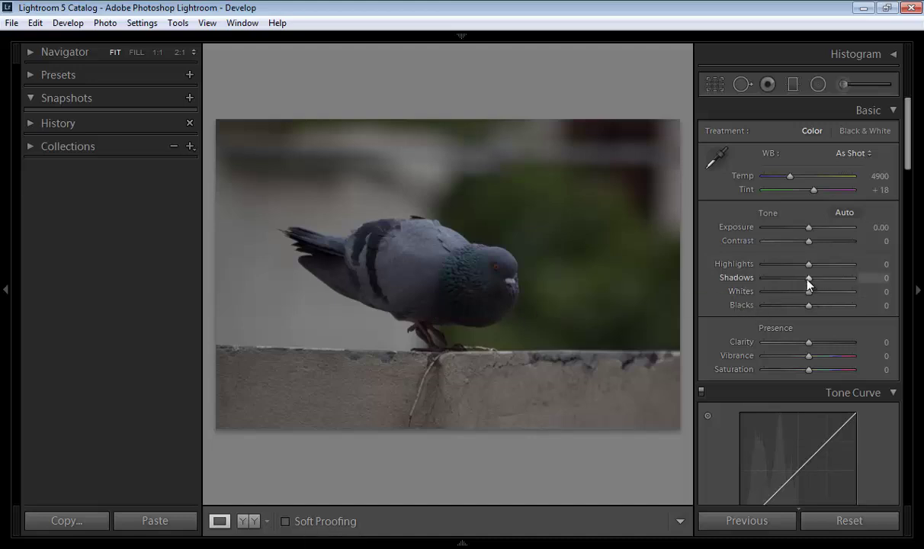
key("Up")
key("Up")
key("Up")
key("Up")
key("Up")
key("Up")
key("Up")
key("Up")
key("Up")
key("Up")
key("Up")
key("Up")
key("Up")
key("Up")
key("Up")
key("Up")
key("Up")
key("Up")
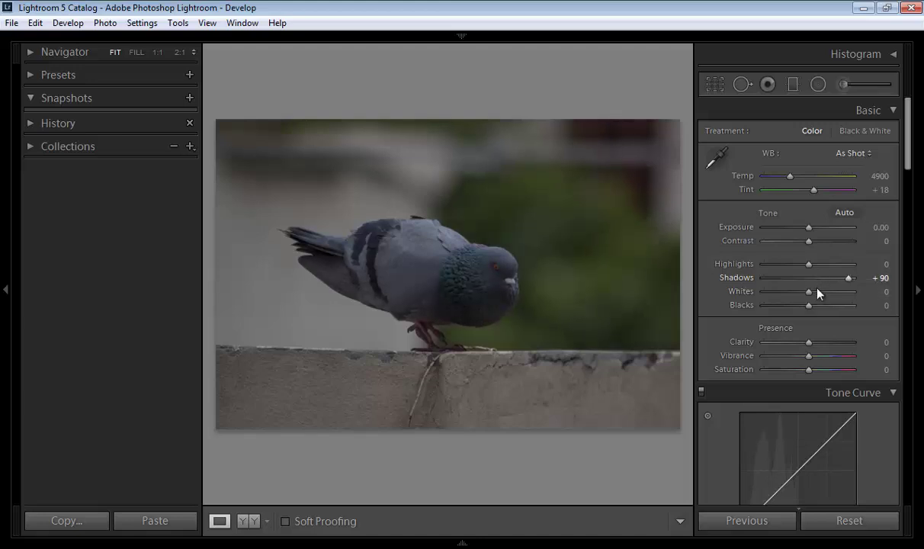
left_click_drag(848, 279, 869, 282)
key("Up")
key("Up")
key("Up")
key("Up")
key("Up")
key("Up")
key("Up")
key("Up")
key("Up")
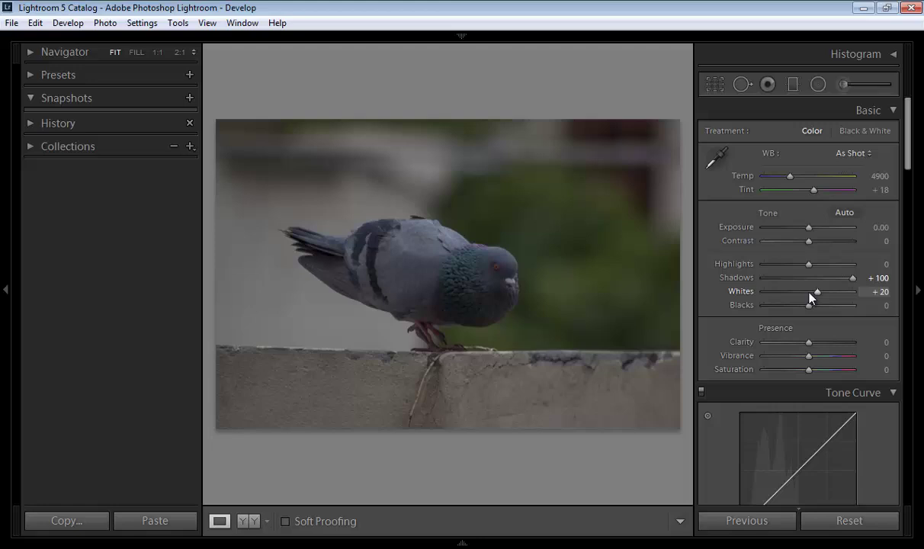
key("Up")
key("Up")
key("Up")
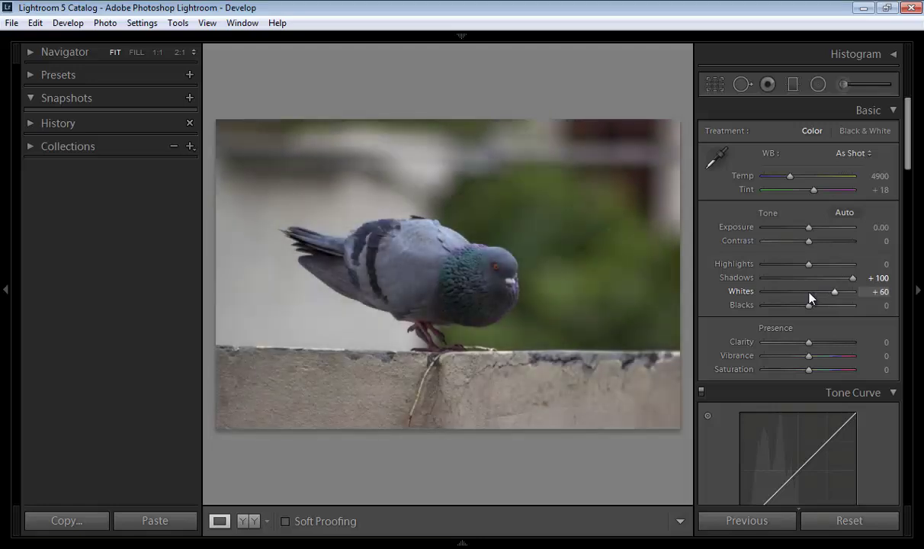
- Save the Shadows +100 / Whites +60 edit as a snapshot named 'Snap 1'
left_click(189, 99)
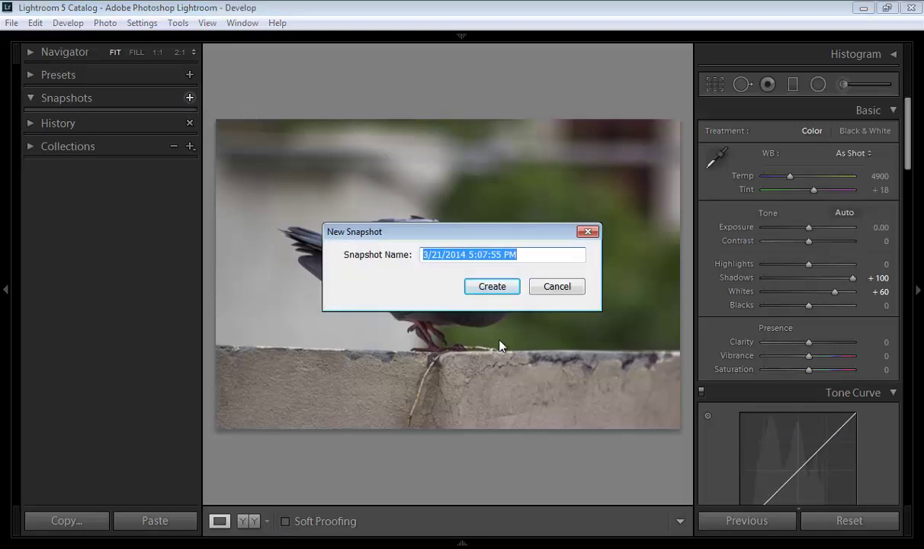
type("pa")
key("BackSpace")
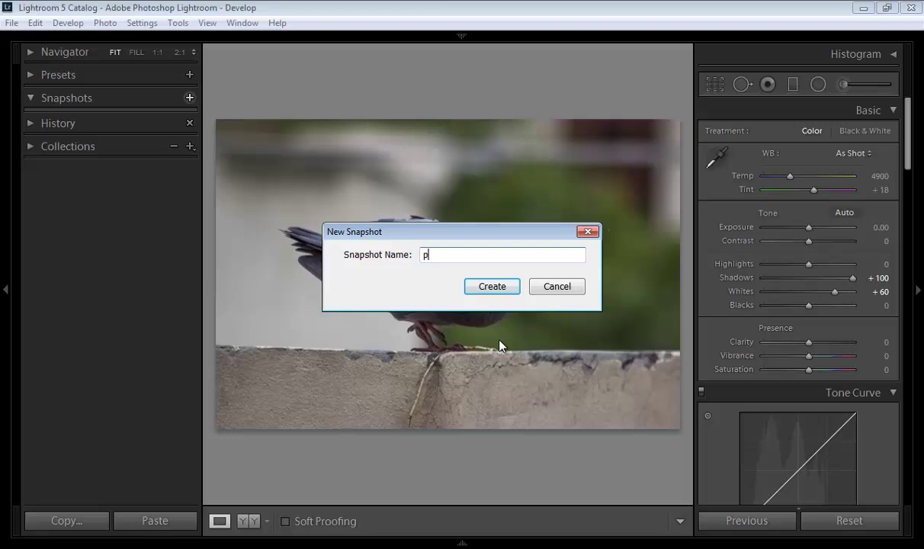
key("BackSpace")
type("Snap 1")
left_click(488, 290)
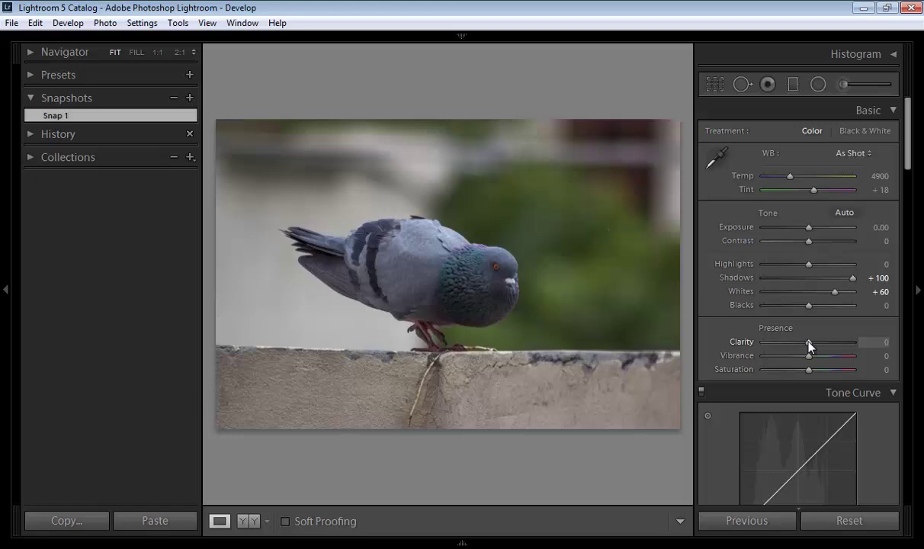
- Raise Clarity to +35 and Contrast to +25, then save a snapshot named 'Snap 2'
left_click_drag(808, 342, 818, 348)
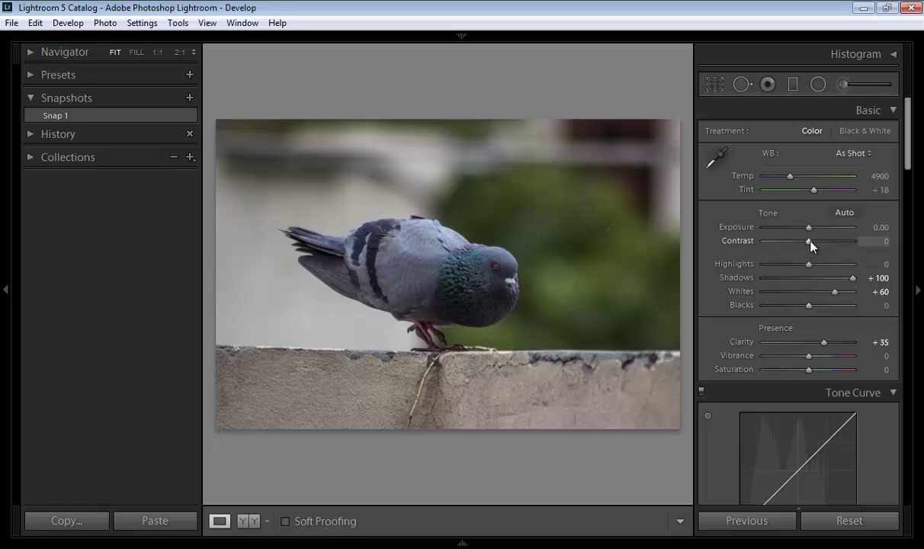
scroll(811, 242, "up", 5)
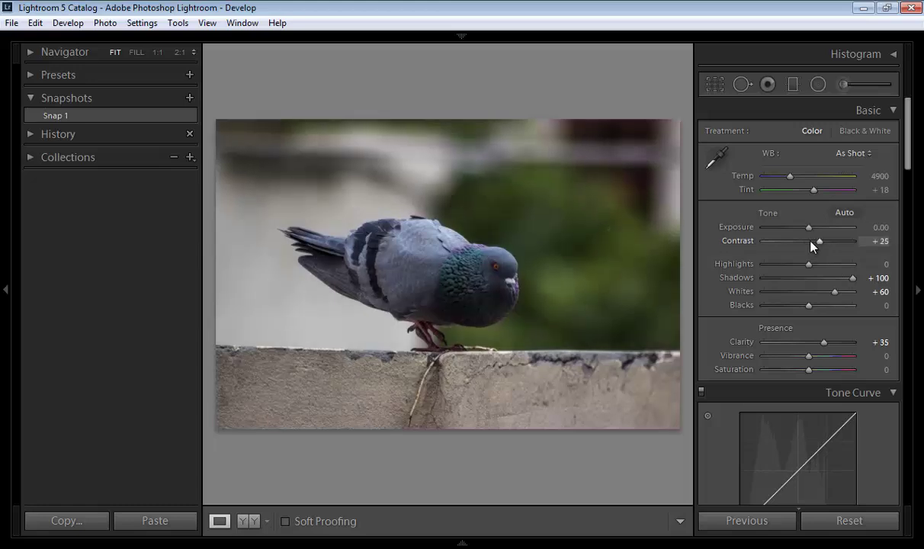
left_click(189, 98)
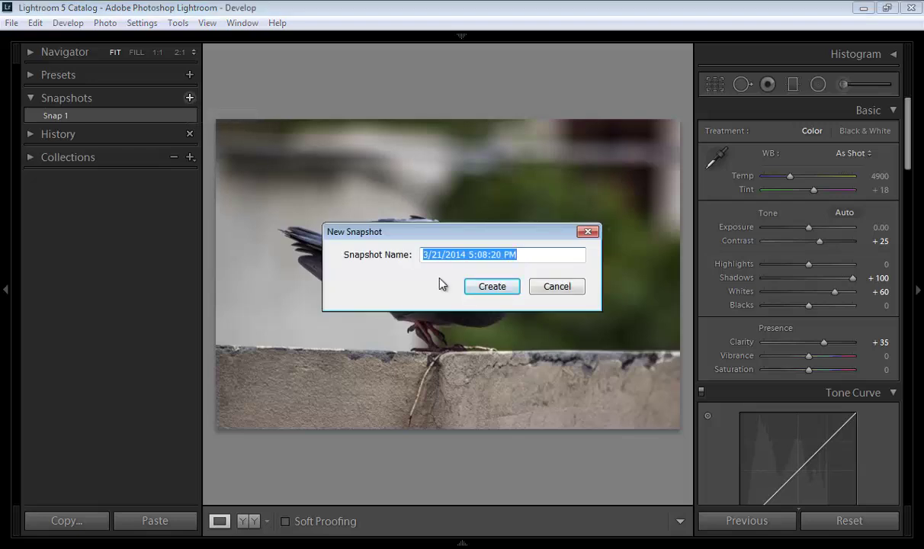
type("Snap 2")
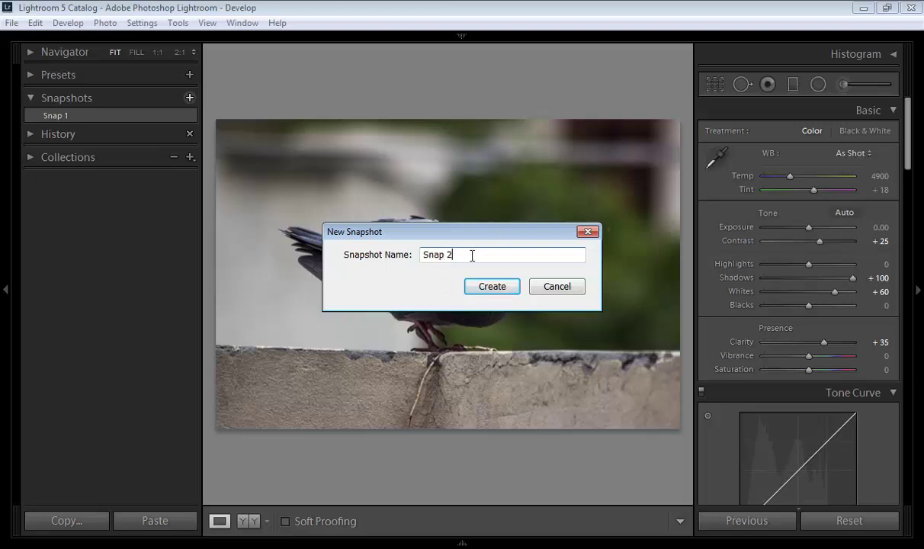
left_click(485, 288)
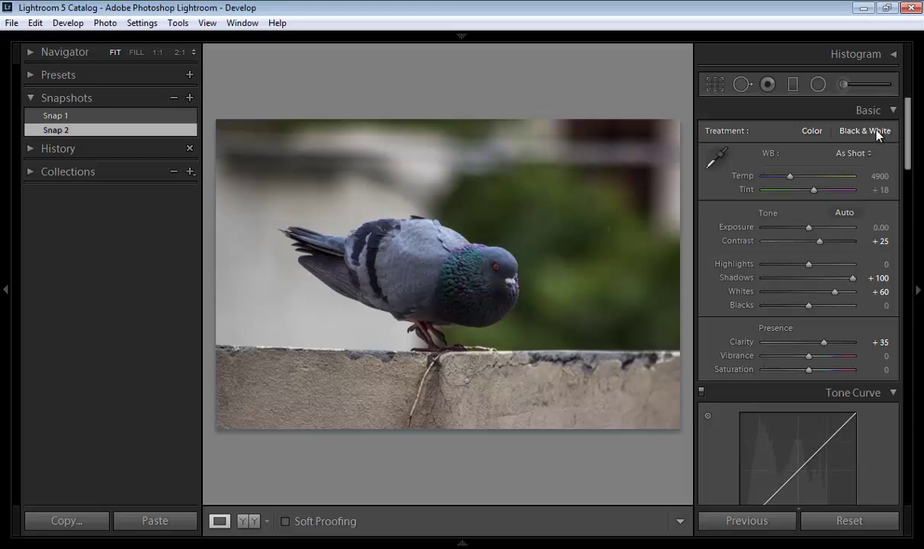
- Convert the photo to black and white and save it as snapshot 'Snap3'
left_click(876, 132)
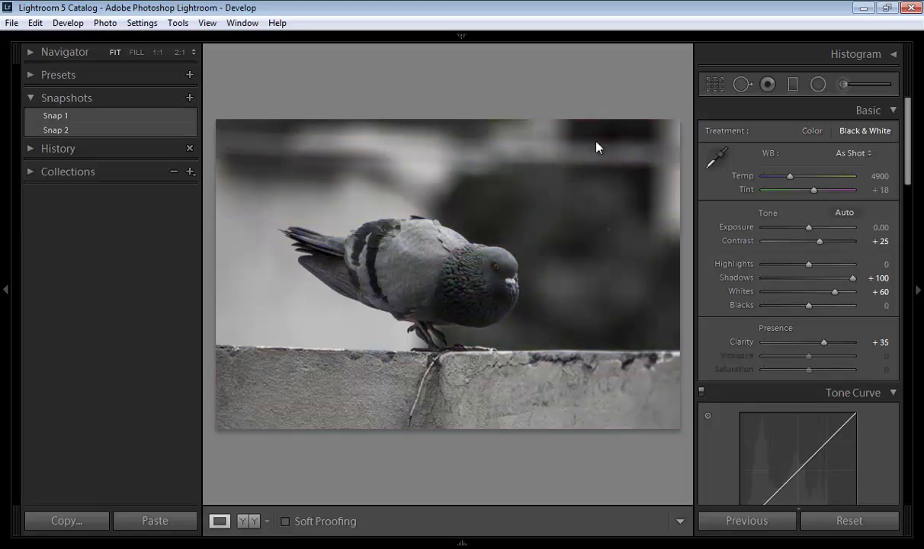
left_click(190, 97)
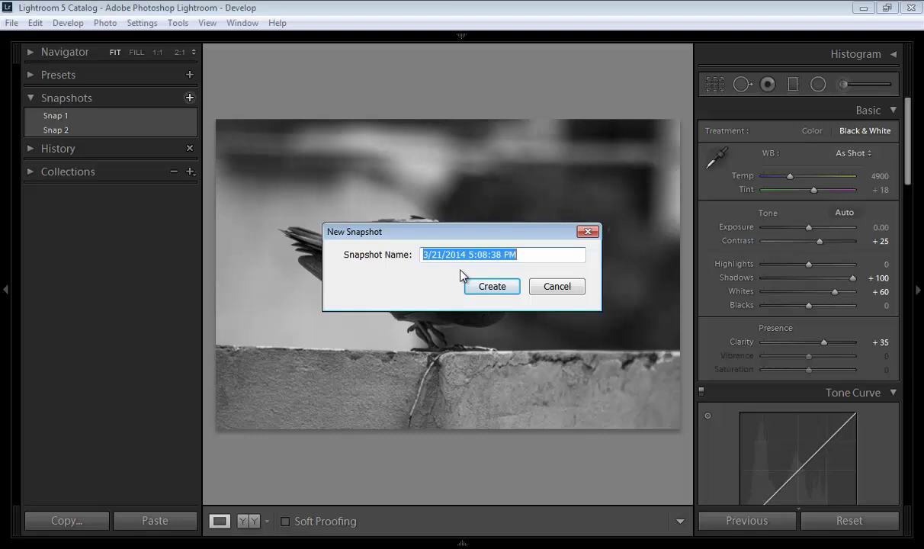
type("Snap")
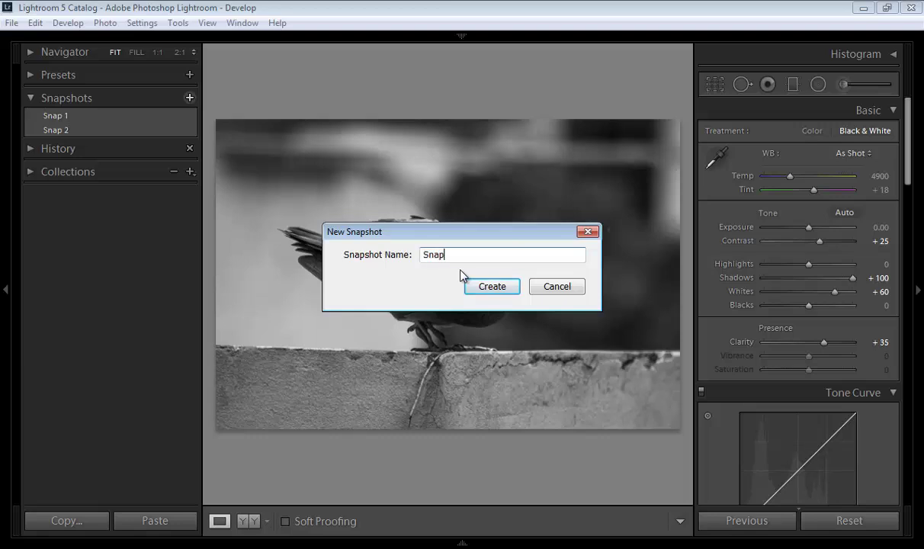
type("3")
left_click(487, 286)
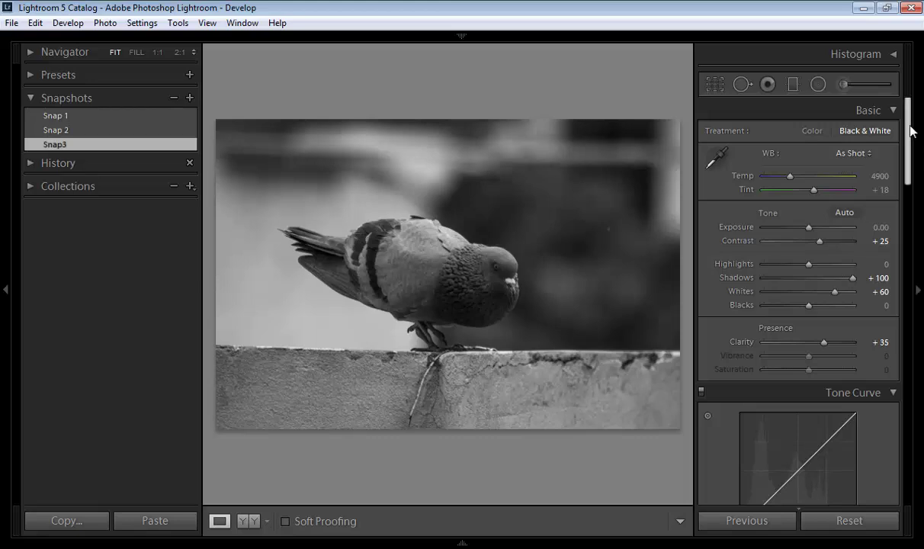
- Set Sharpening Amount to 104, Exposure to +0.40 and post-crop vignette Amount to -20
left_click_drag(914, 165, 907, 289)
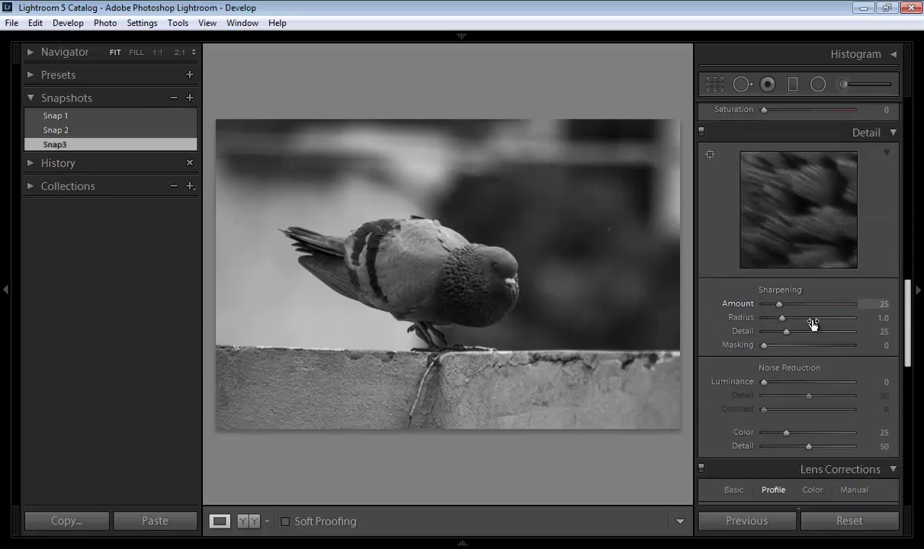
left_click_drag(780, 303, 828, 310)
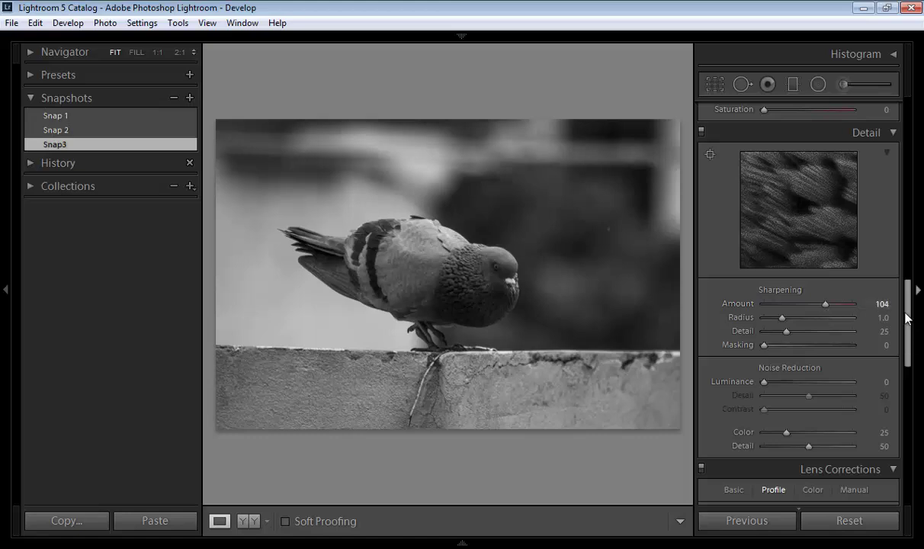
left_click_drag(907, 316, 907, 134)
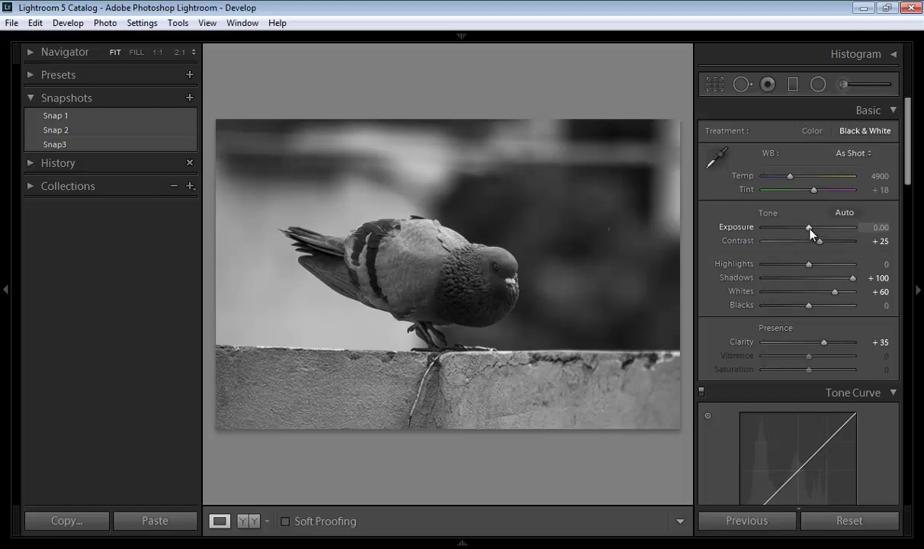
left_click_drag(809, 228, 815, 233)
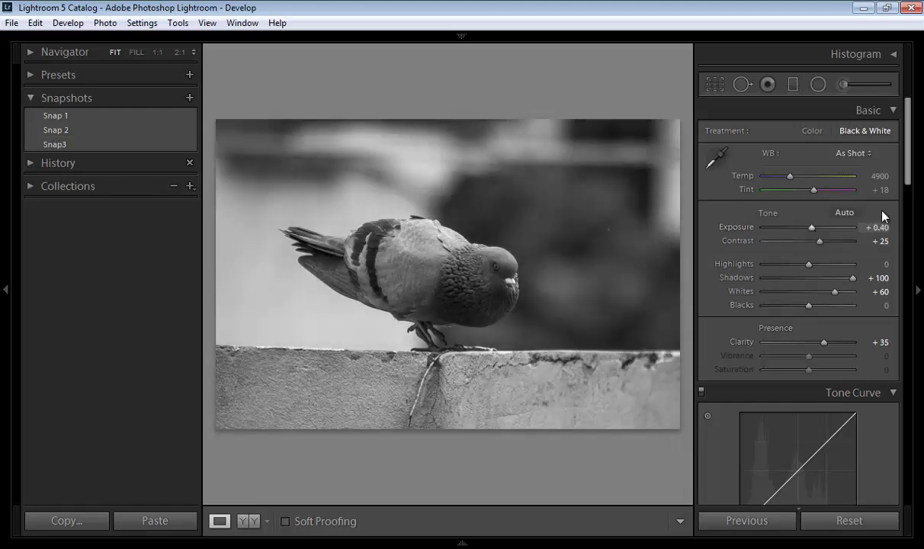
left_click_drag(907, 152, 916, 442)
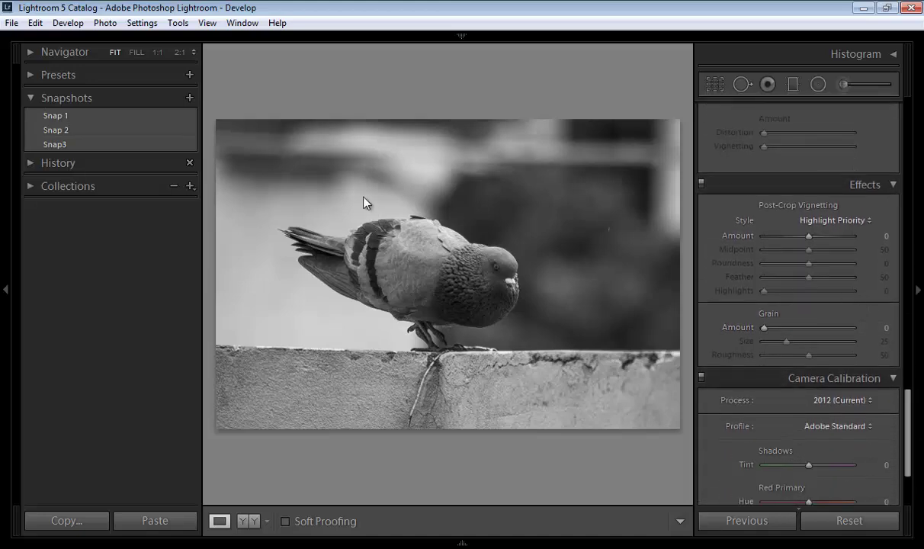
key("Down")
key("Down")
key("Down")
key("Down")
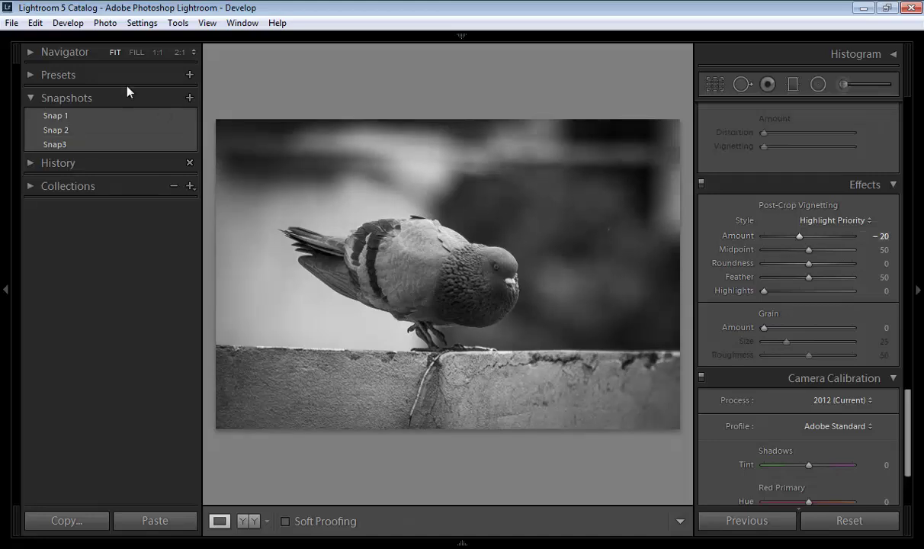
- Save the black-and-white edit with the -20 vignette as snapshot 'Snap 4'
left_click(189, 97)
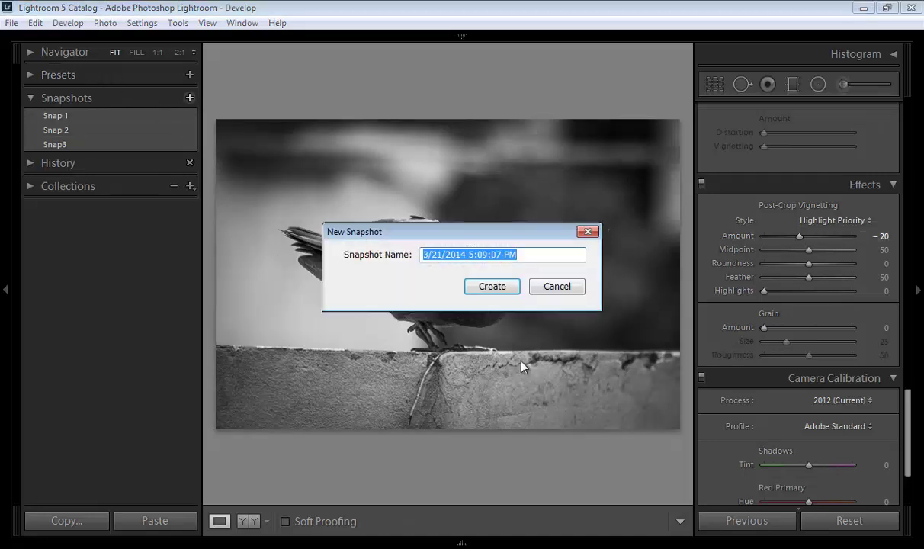
type("snap")
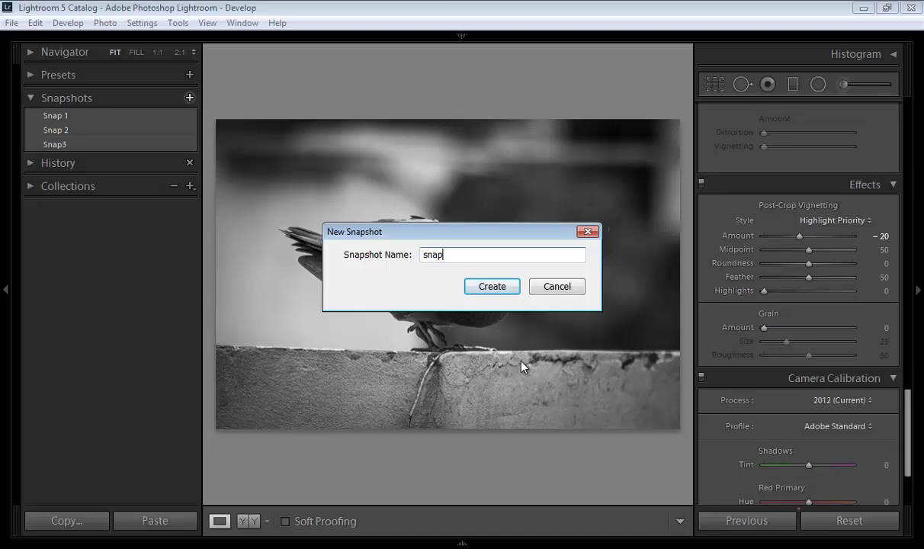
key("BackSpace")
key("BackSpace")
key("BackSpace")
key("BackSpace")
type("Snap 4")
left_click(491, 288)
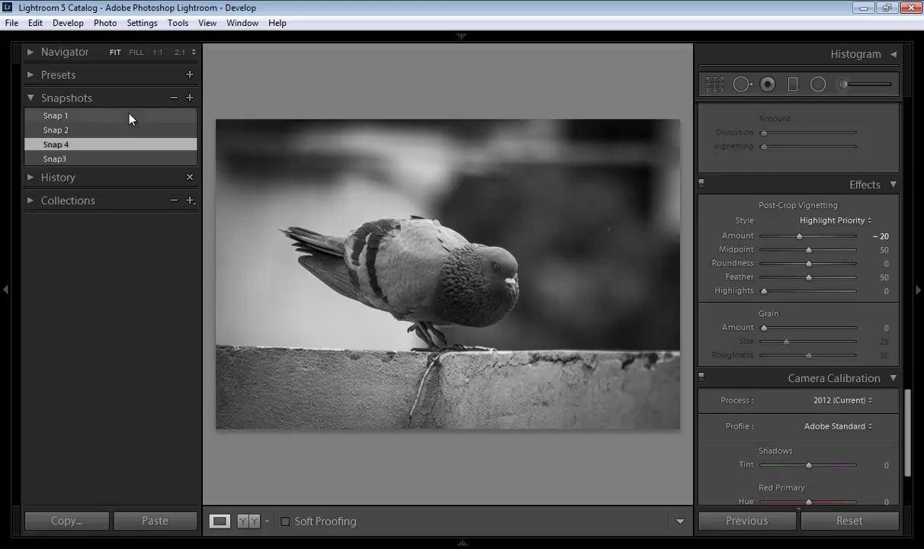
left_click_drag(907, 412, 908, 120)
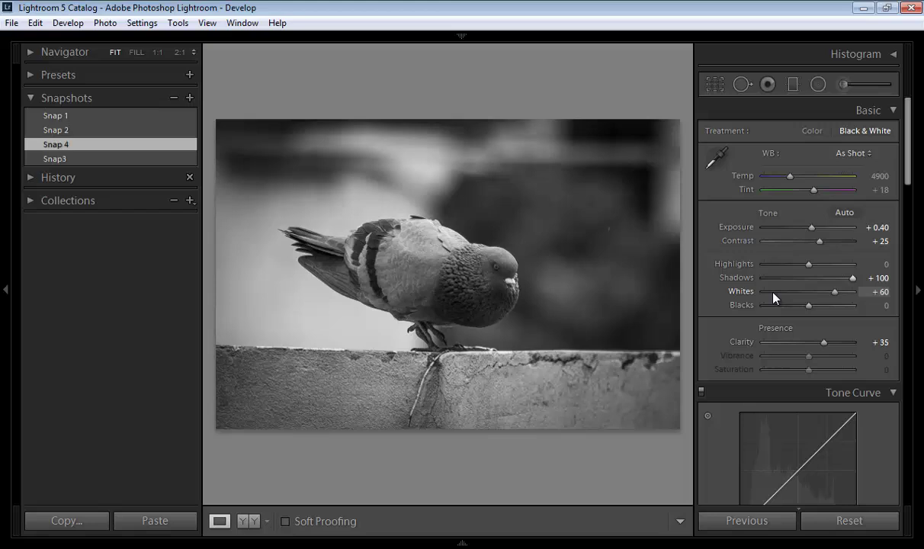
left_click(92, 118)
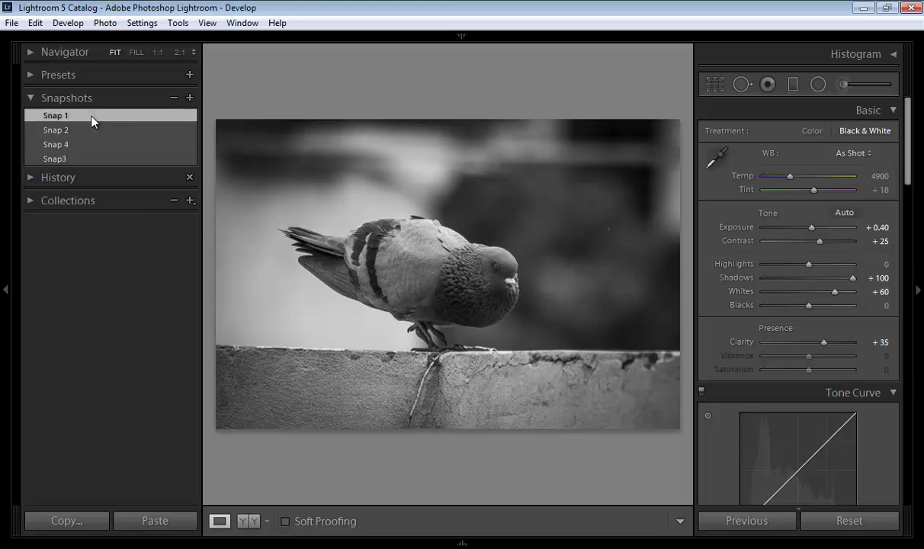
left_click(90, 116)
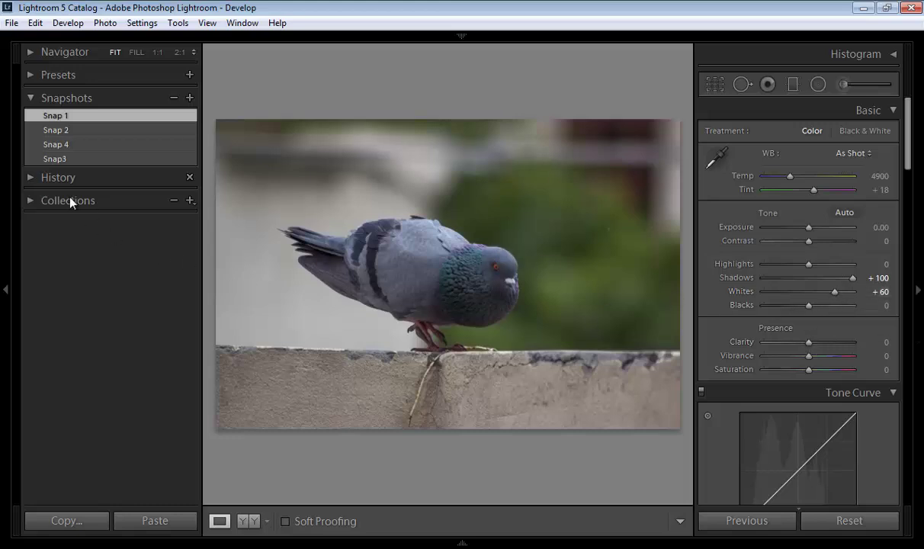
left_click(67, 131)
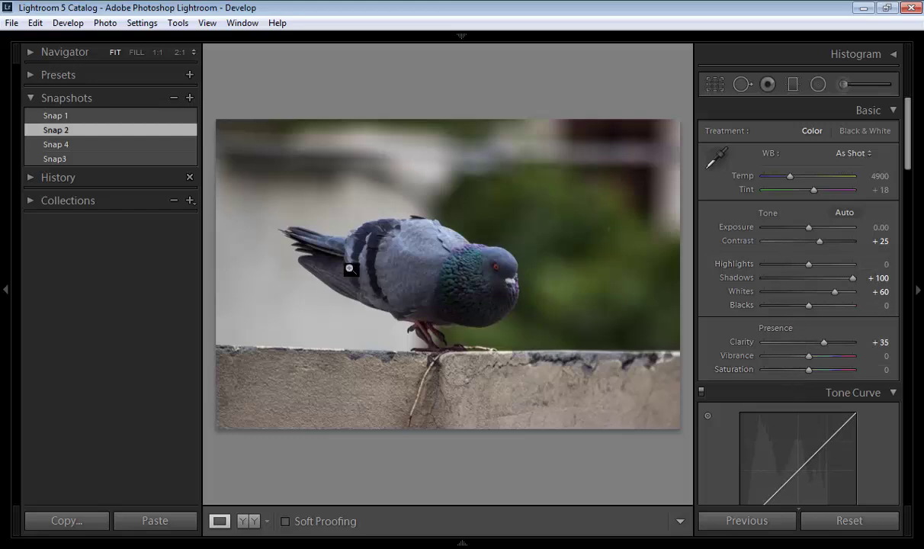
left_click(68, 144)
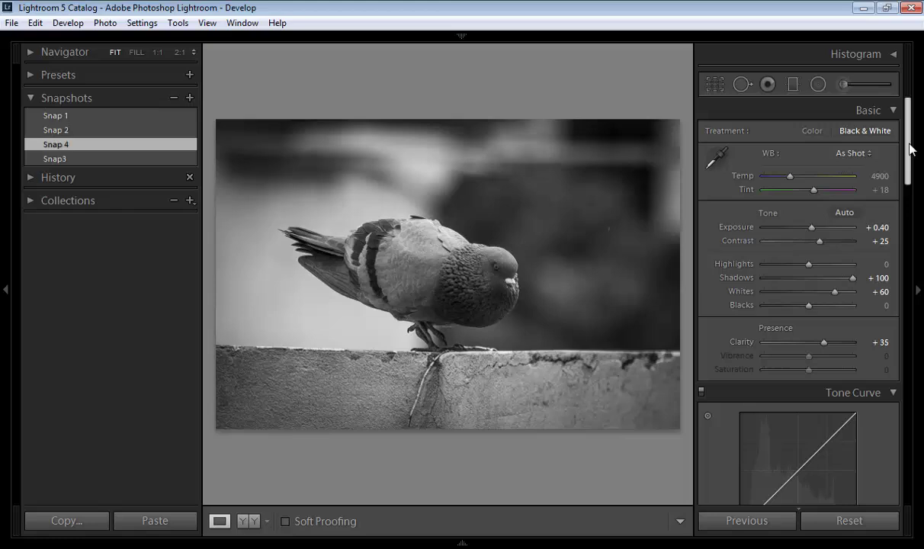
- Load Snap 2 and show it in colour, then apply the Snap 1 settings
mouse_move(910, 144)
left_mouse_down()
mouse_move(908, 313)
mouse_move(908, 149)
left_mouse_up()
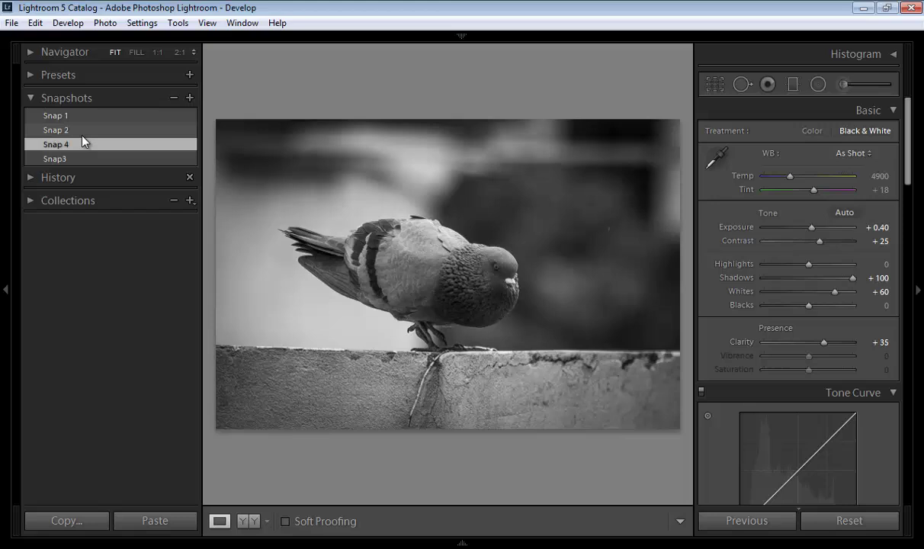
left_click(82, 135)
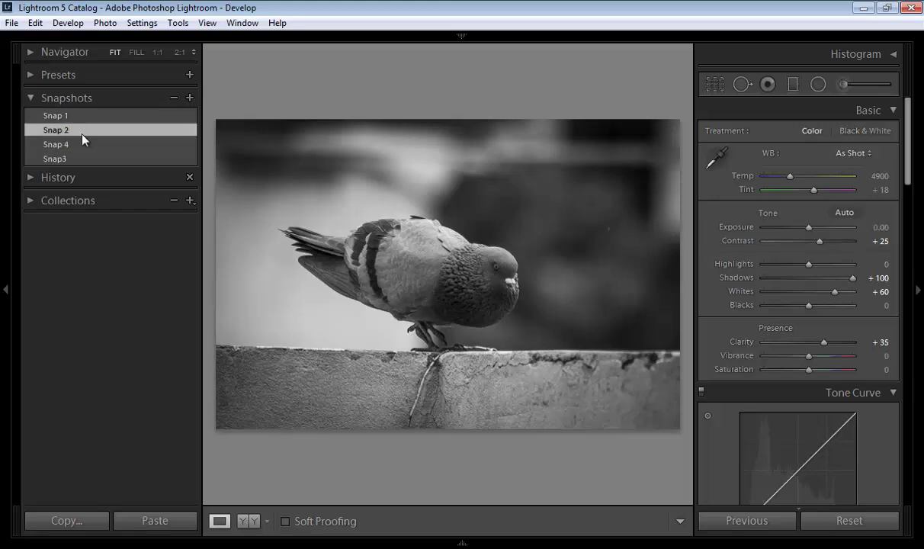
key("v")
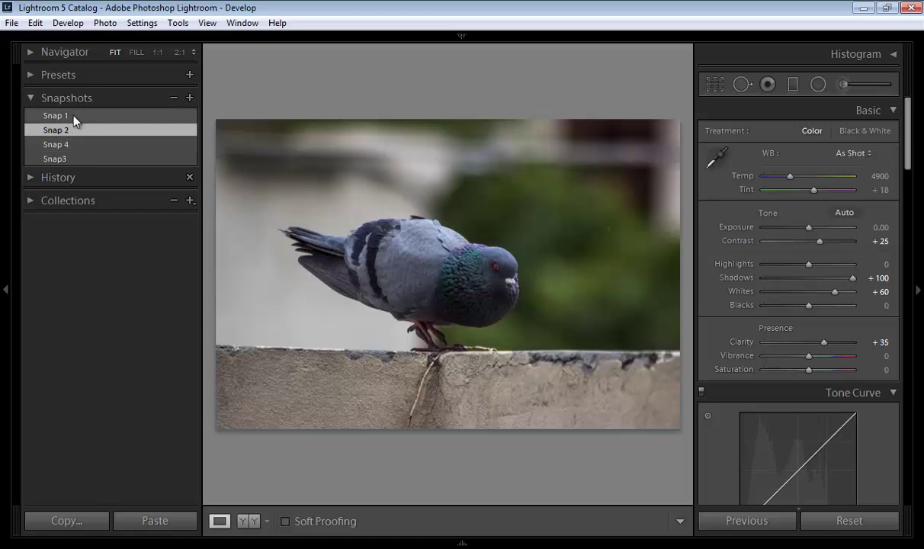
left_click(73, 117)
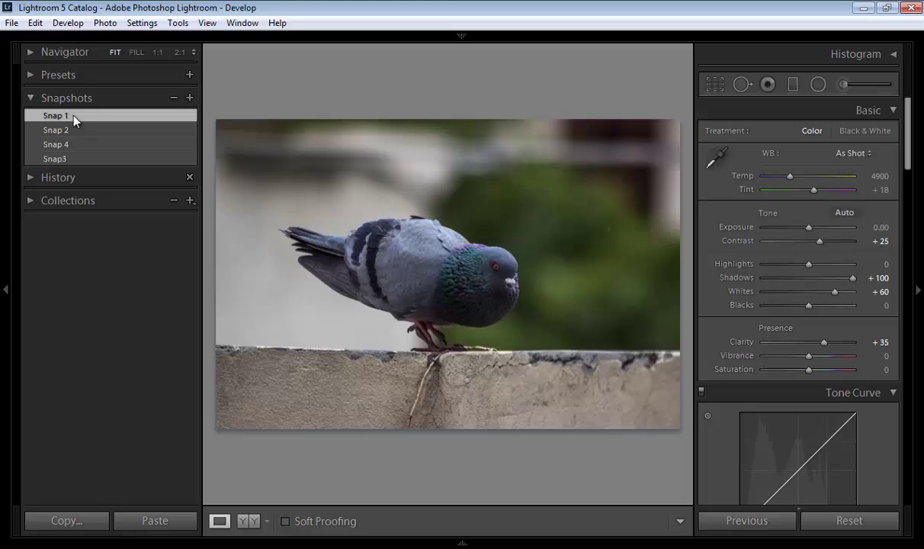
- Reapply Snap 1 and warm the photo to a Temp of 5650
right_click(73, 116)
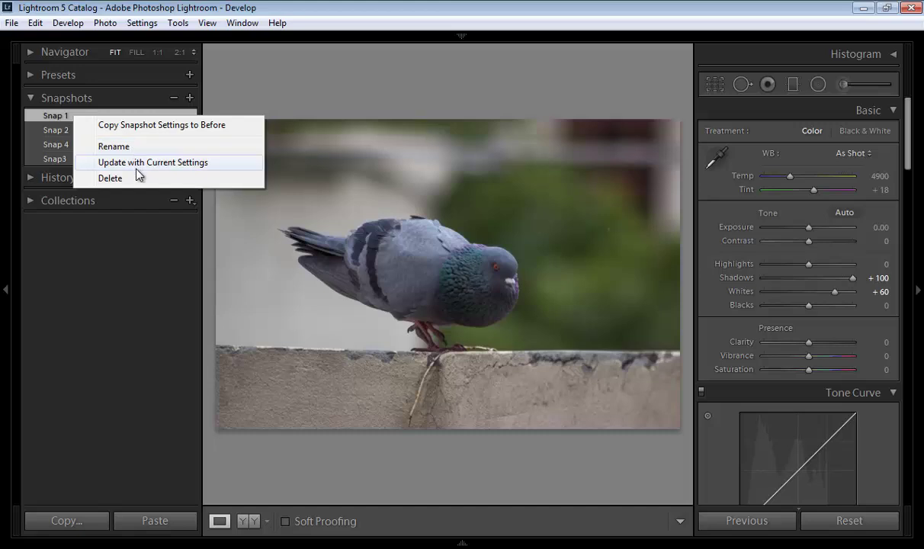
left_click(151, 114)
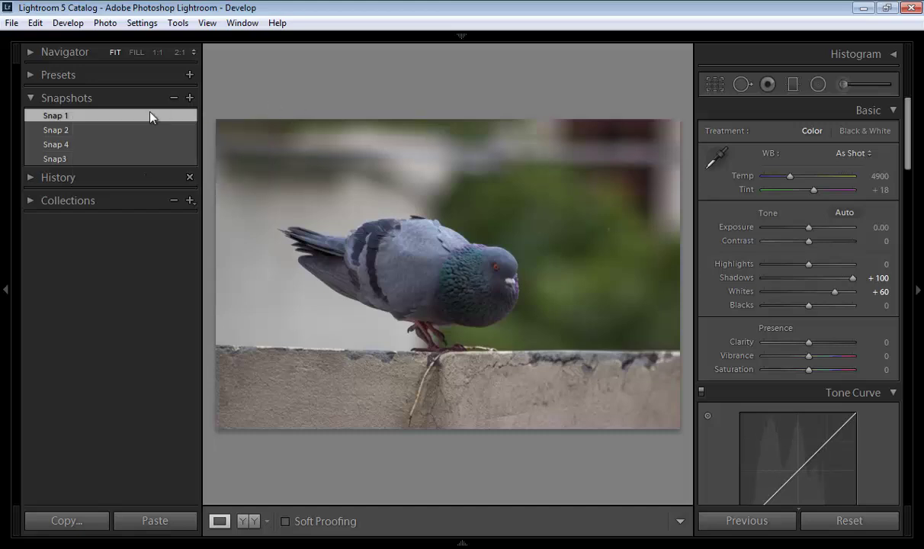
left_click(73, 115)
left_click(793, 177)
- Update Snap 1 with the warmer settings, then delete the Snap 1 snapshot
right_click(68, 116)
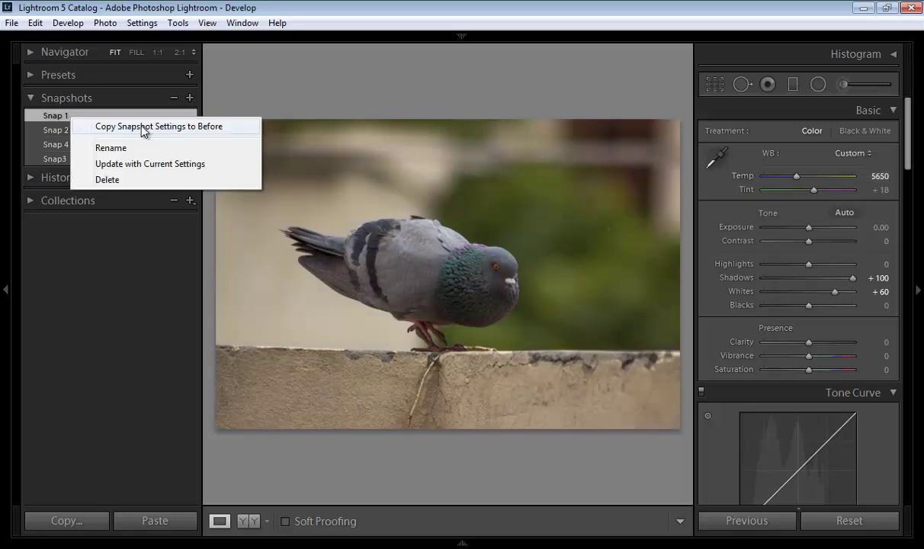
left_click(128, 164)
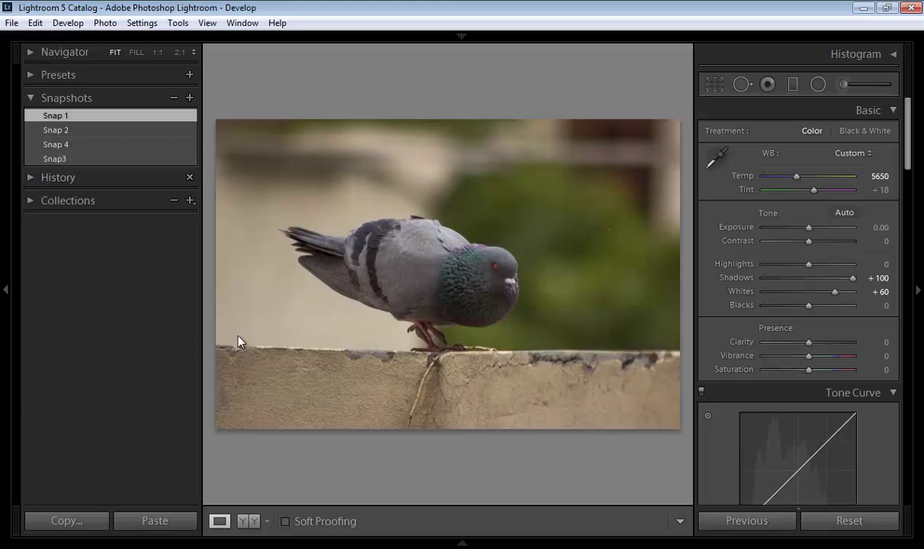
right_click(100, 120)
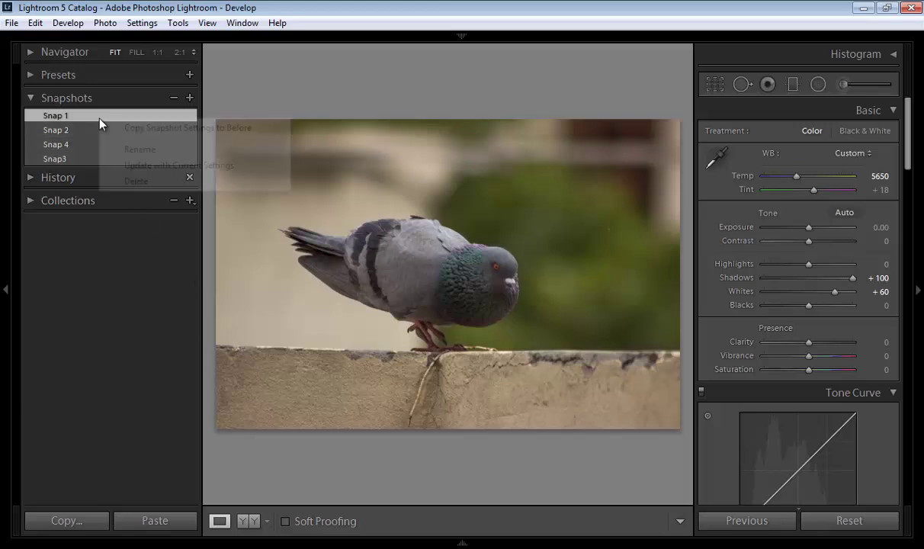
left_click(134, 183)
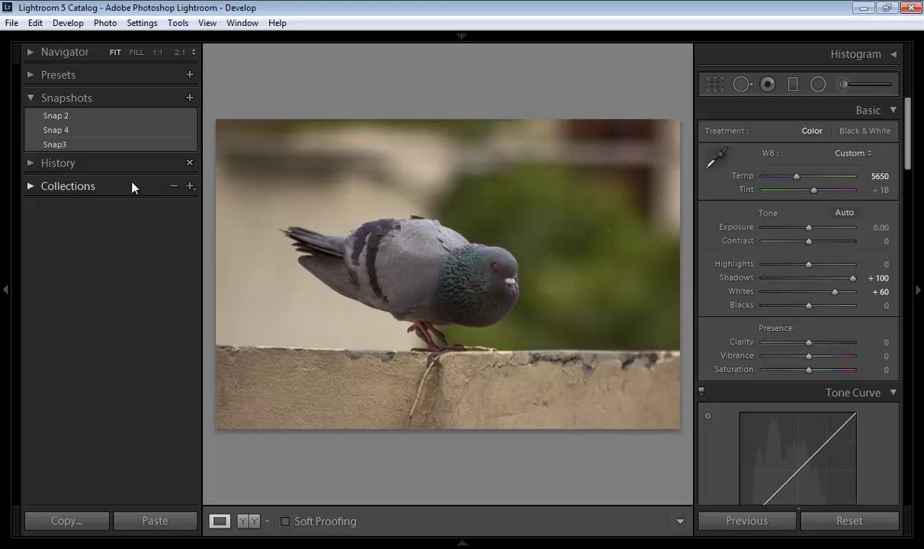